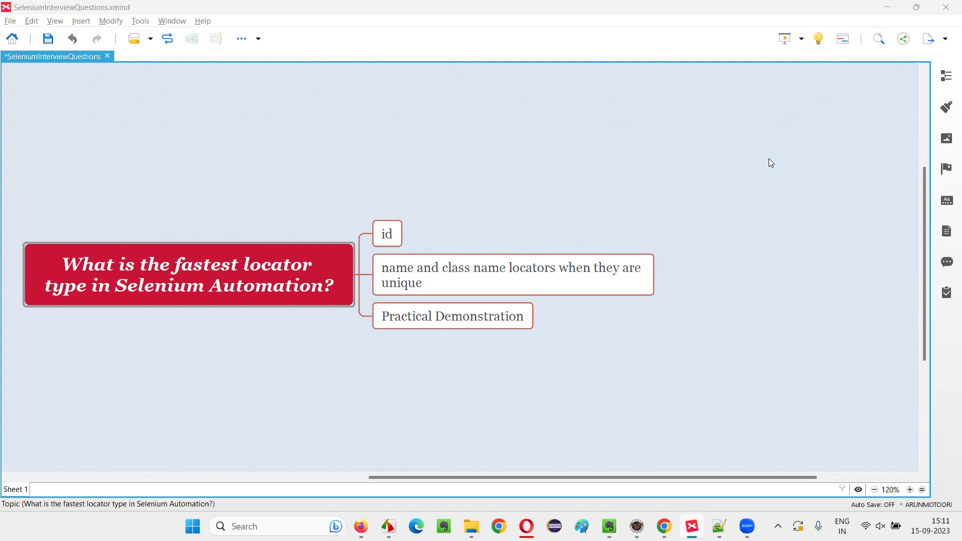
Select the central question topic in the XMind fastest-locator mind map
left_click(130, 286)
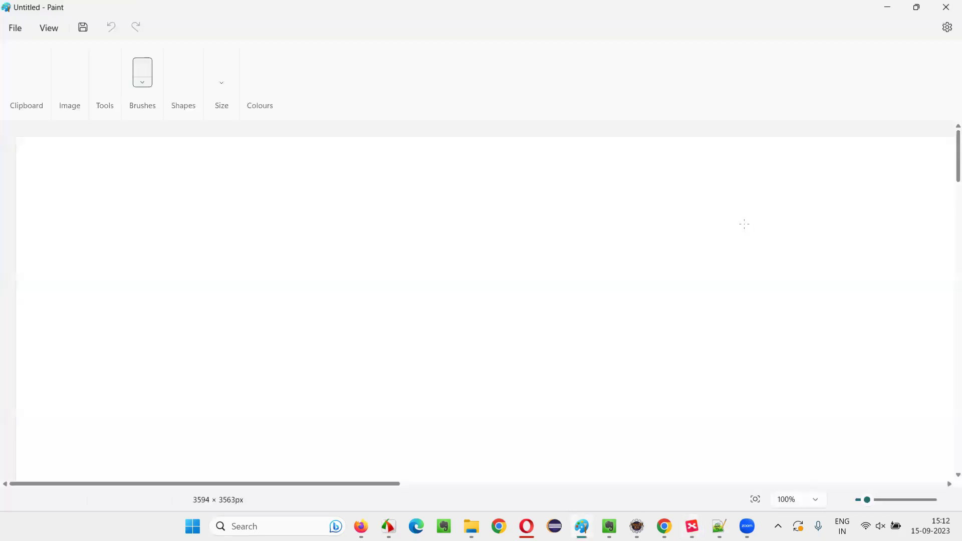
Type a one-per-line text list: id, name, class name, link text, css selector, xpath expression, dom
left_click(228, 61)
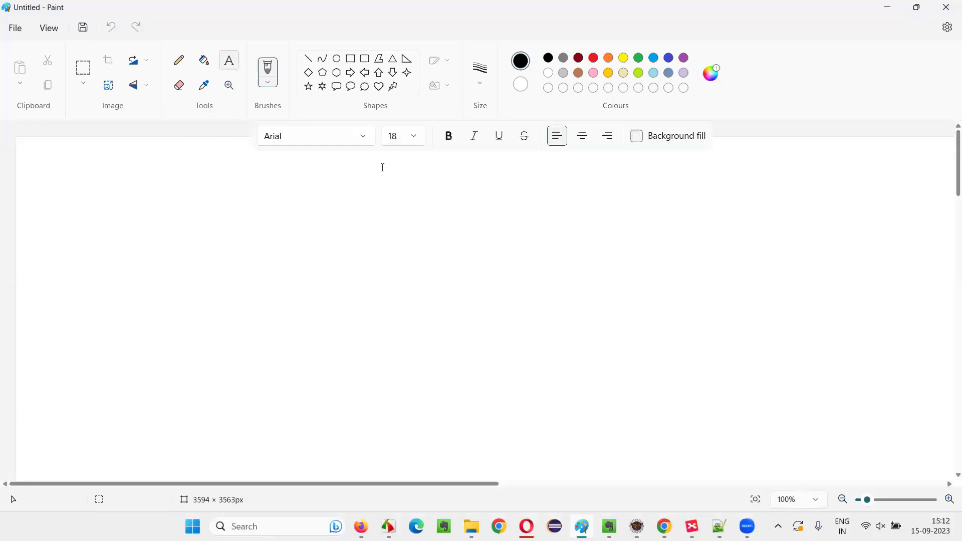
left_click(403, 202)
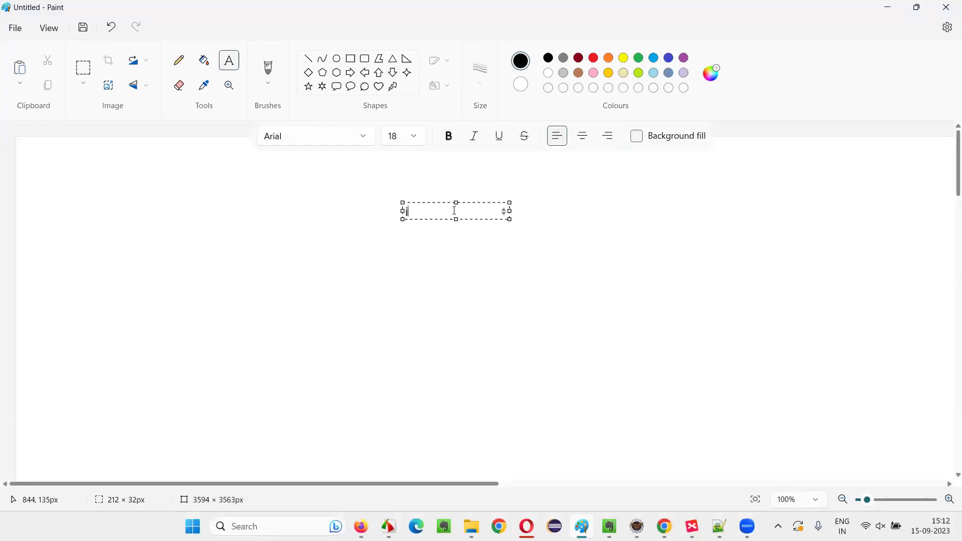
type("id")
key("Return")
type("name")
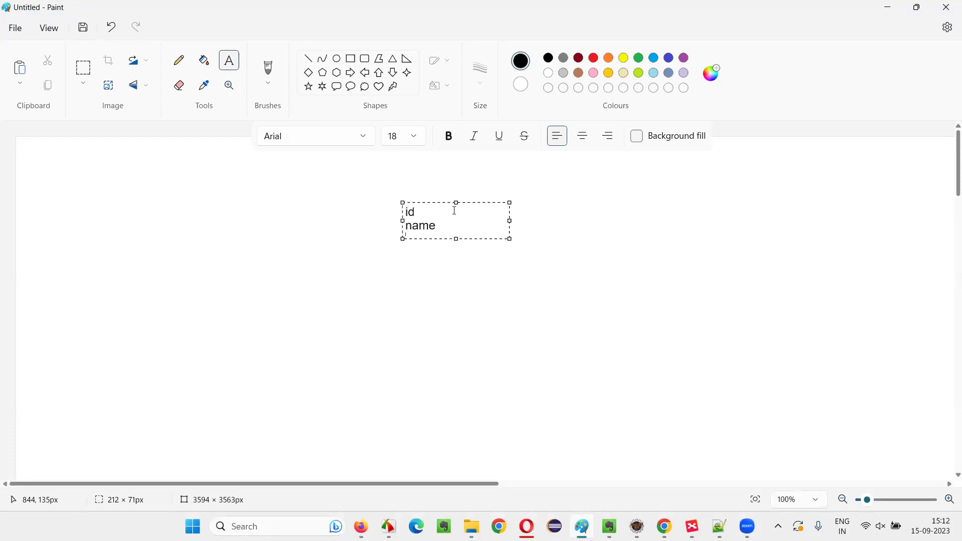
key("Return")
type("class name")
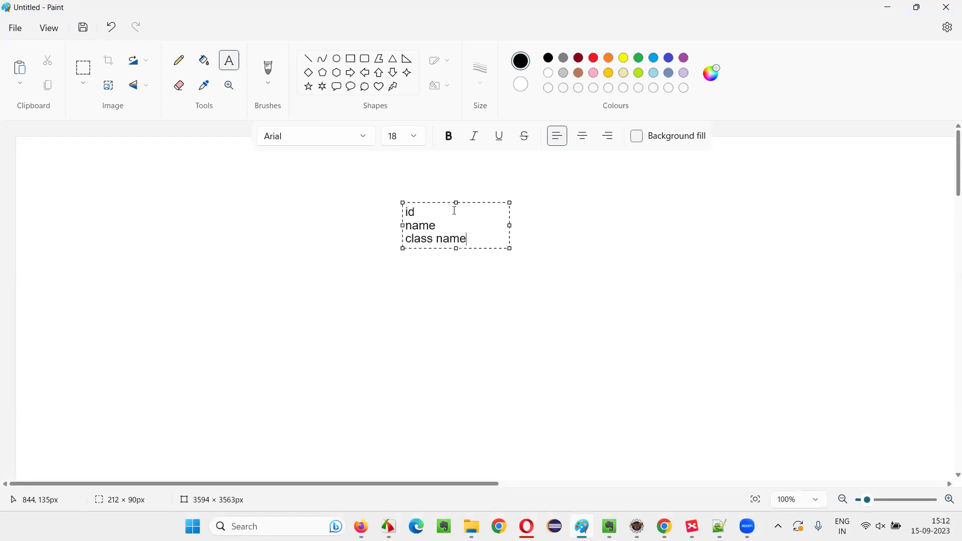
key("Return")
type("link text")
key("Return")
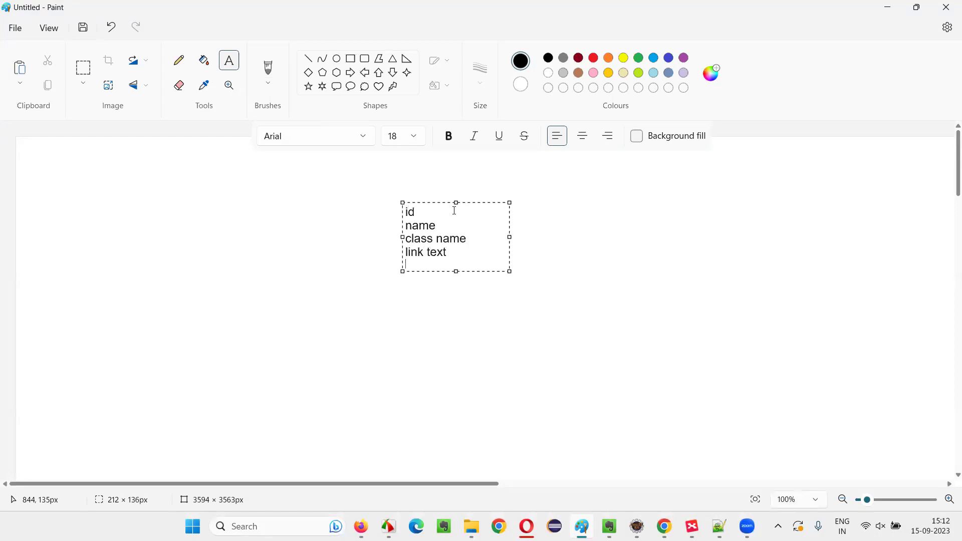
type("c")
type("ss selector")
key("Return")
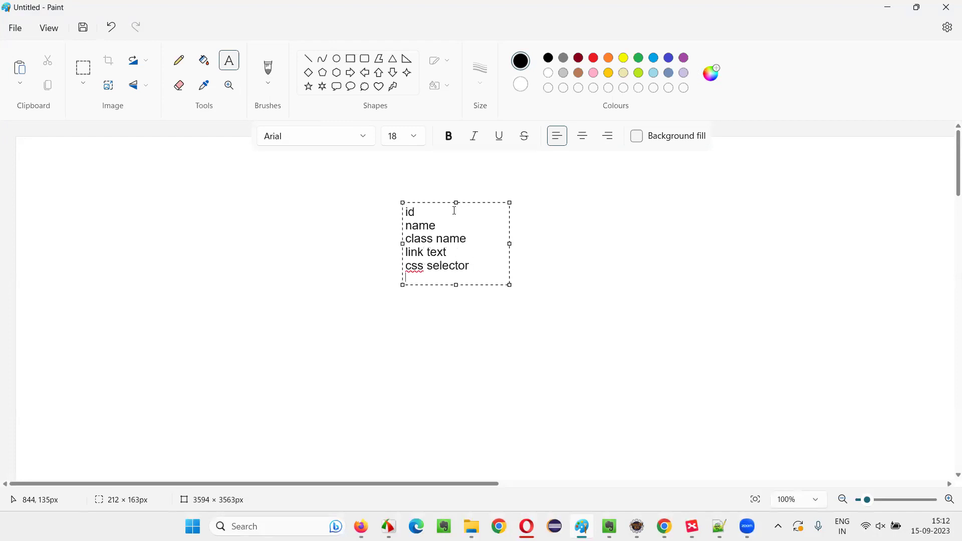
type("xpath expressi")
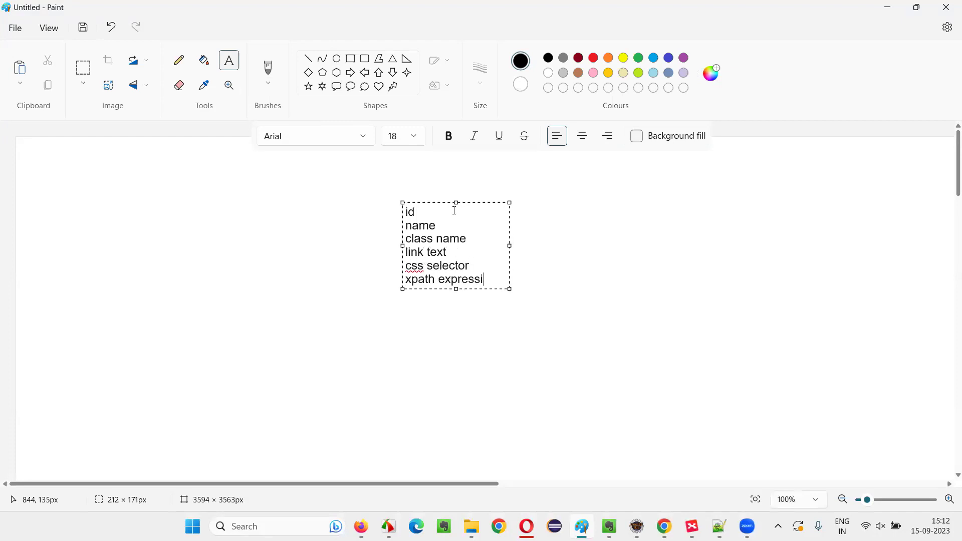
type("on")
key("Return")
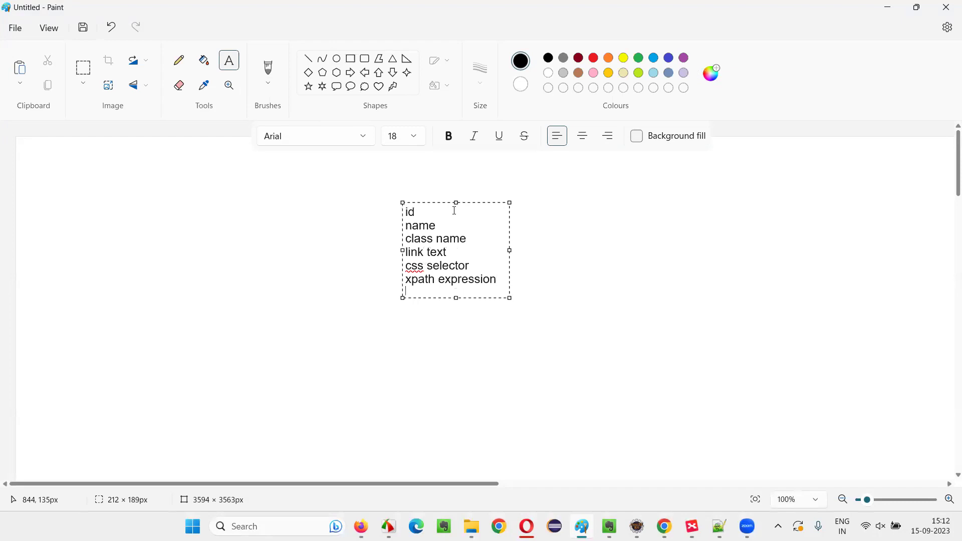
type("dom")
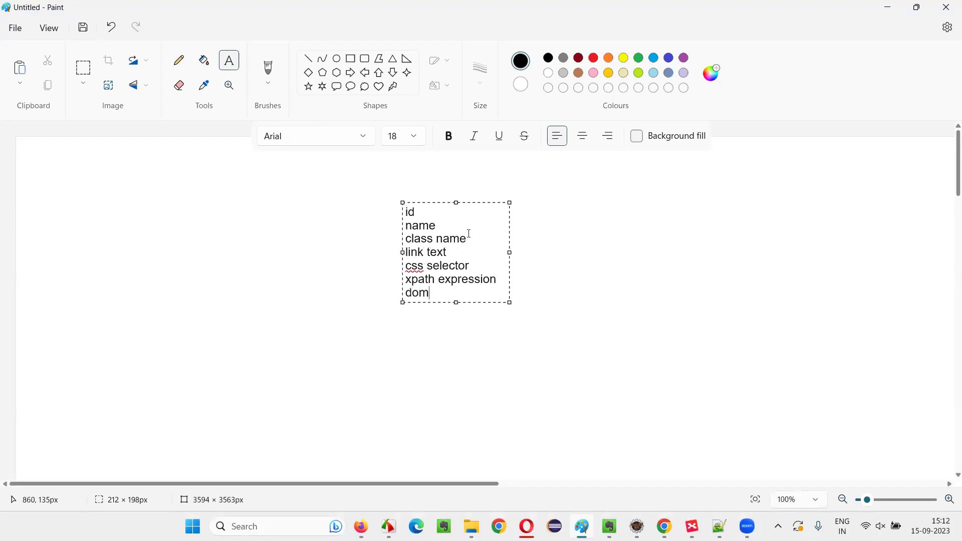
left_click(567, 298)
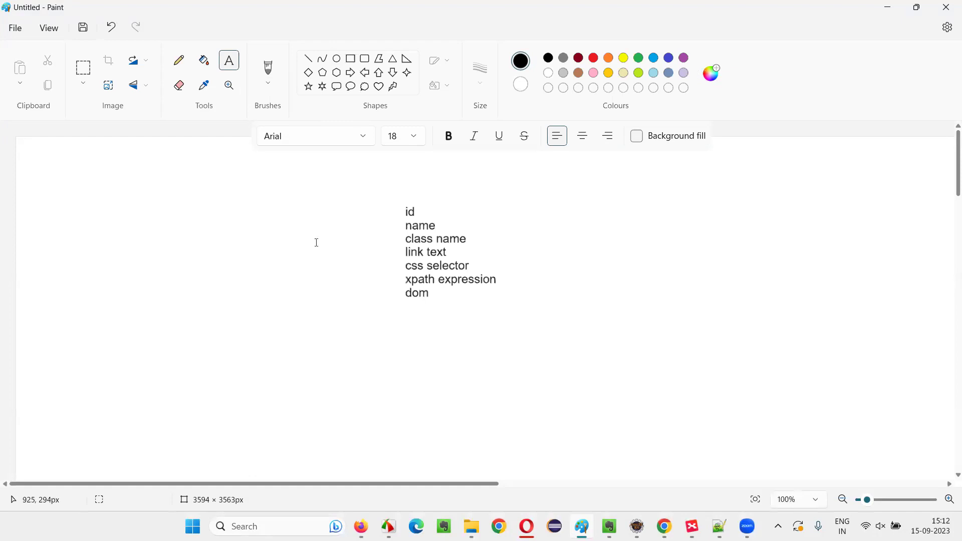
Pencil-circle 'id' and draw an arrow to a handwritten, underlined 'unique'
left_click(179, 61)
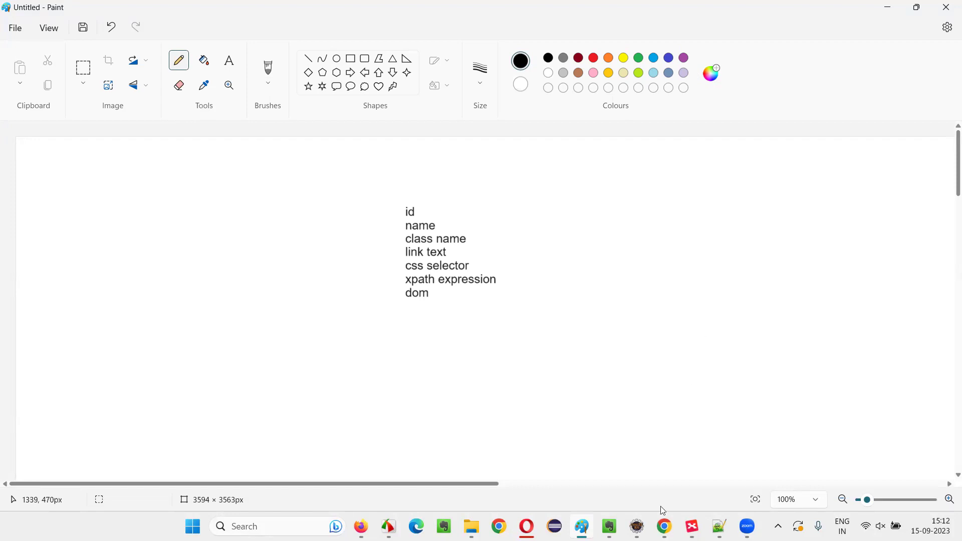
mouse_move(411, 201)
left_mouse_down()
mouse_move(422, 211)
mouse_move(400, 199)
left_mouse_up()
mouse_move(420, 214)
left_mouse_down()
mouse_move(458, 205)
mouse_move(449, 211)
left_mouse_up()
mouse_move(470, 200)
left_mouse_down()
mouse_move(517, 197)
mouse_move(535, 181)
mouse_move(535, 204)
mouse_move(558, 182)
left_mouse_up()
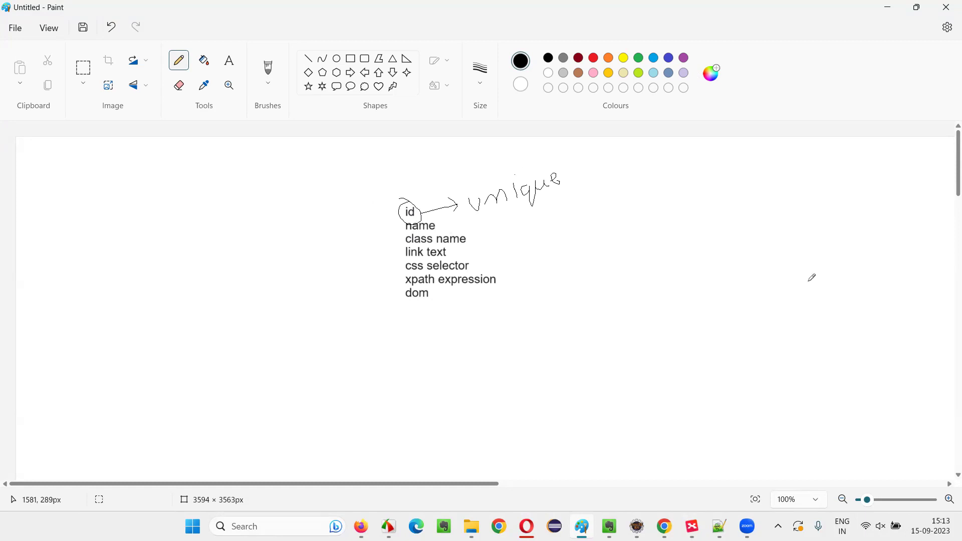
left_click_drag(477, 222, 579, 198)
left_click_drag(503, 174, 510, 178)
Sketch a curved arrow from 'unique' to a rough box with lines inside
mouse_move(573, 181)
left_mouse_down()
mouse_move(648, 235)
mouse_move(744, 217)
mouse_move(635, 259)
mouse_move(713, 243)
left_mouse_up()
left_click_drag(651, 290, 739, 266)
left_click_drag(675, 304, 699, 293)
left_click_drag(635, 332, 684, 317)
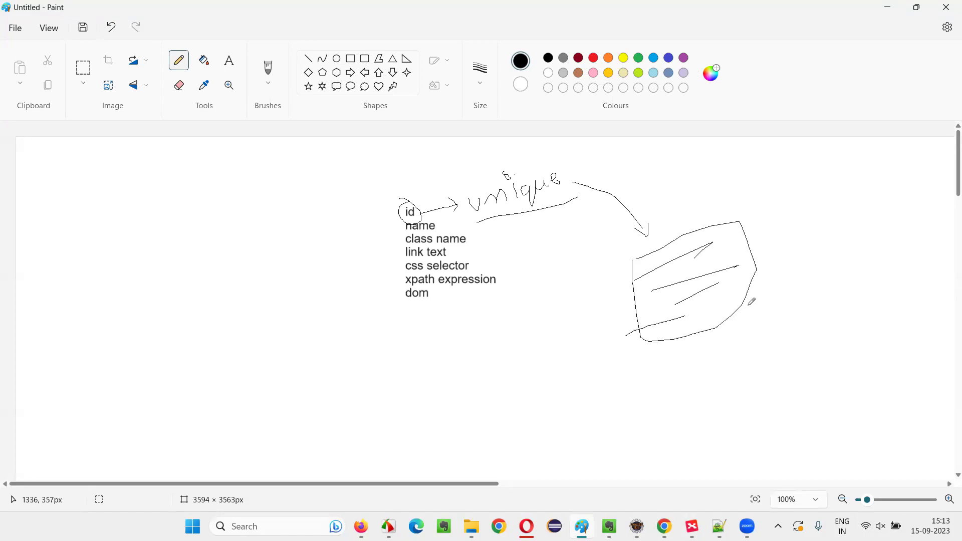
Draw extra lines radiating up from the circled 'id'
left_click_drag(415, 208, 446, 166)
left_click_drag(387, 182, 405, 200)
left_click_drag(433, 158, 407, 197)
Loop name and class name, linking them by arrow to a circled handwritten 'unique' at left
mouse_move(400, 222)
left_mouse_down()
mouse_move(449, 212)
mouse_move(477, 239)
mouse_move(393, 224)
mouse_move(440, 221)
left_mouse_up()
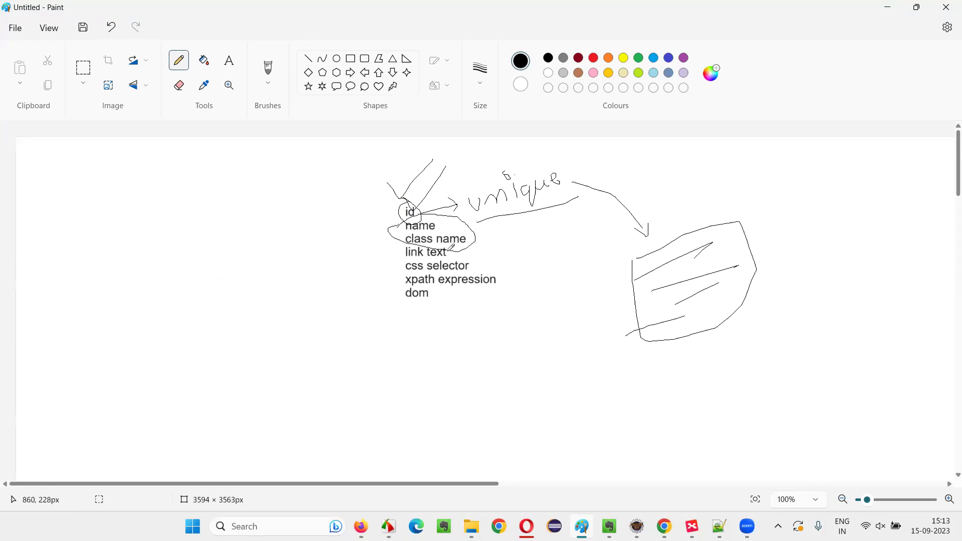
mouse_move(388, 239)
left_mouse_down()
mouse_move(344, 260)
mouse_move(353, 266)
left_mouse_up()
mouse_move(221, 288)
left_mouse_down()
mouse_move(263, 267)
mouse_move(279, 278)
mouse_move(312, 265)
left_mouse_up()
left_click_drag(242, 304, 392, 247)
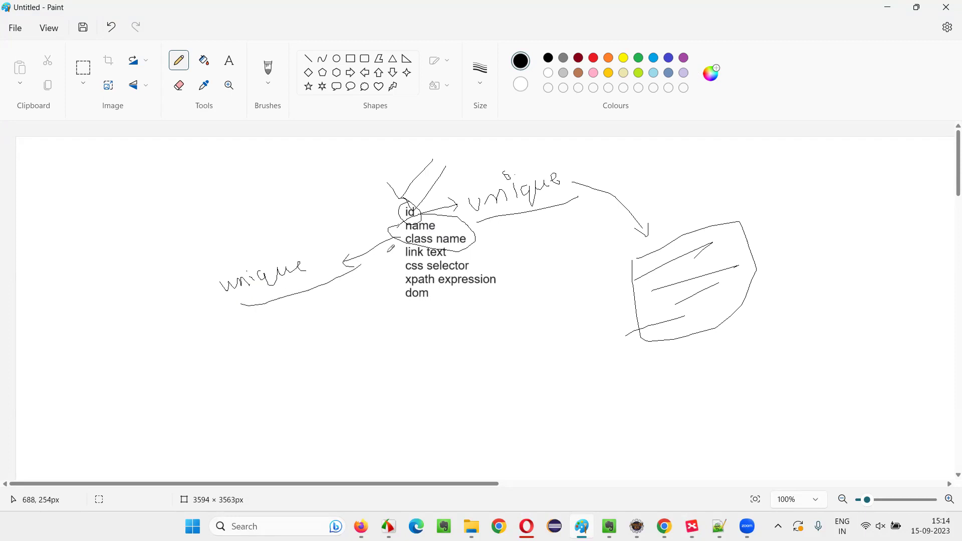
left_click_drag(383, 209, 367, 217)
left_click_drag(248, 304, 326, 276)
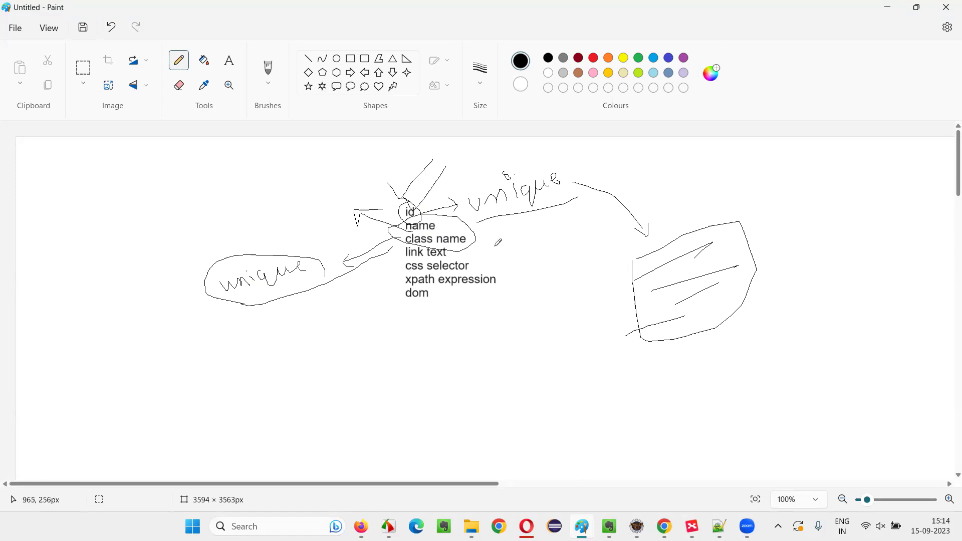
left_click_drag(459, 237, 531, 255)
Return to XMind, selecting the Practical Demonstration and central question topics
left_click(691, 523)
left_click(481, 325)
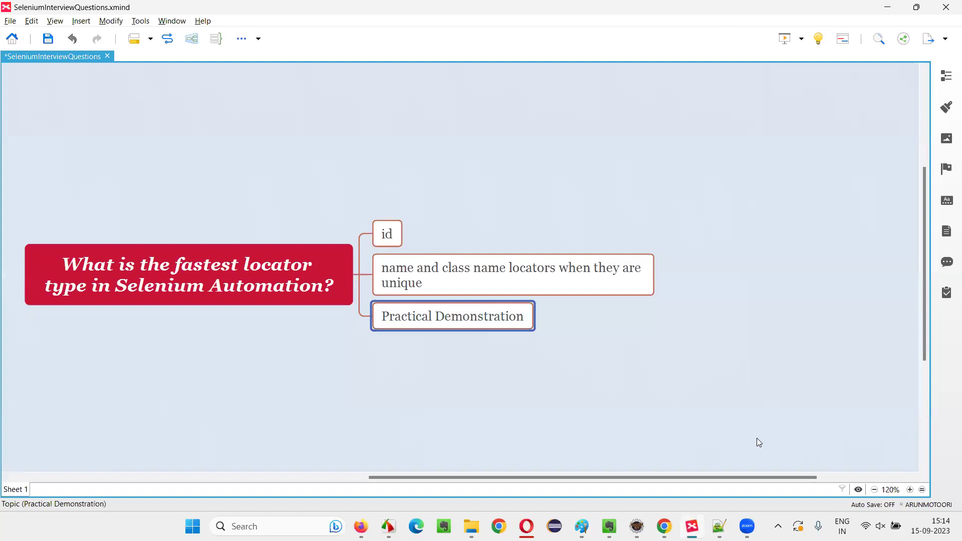
left_click(271, 275)
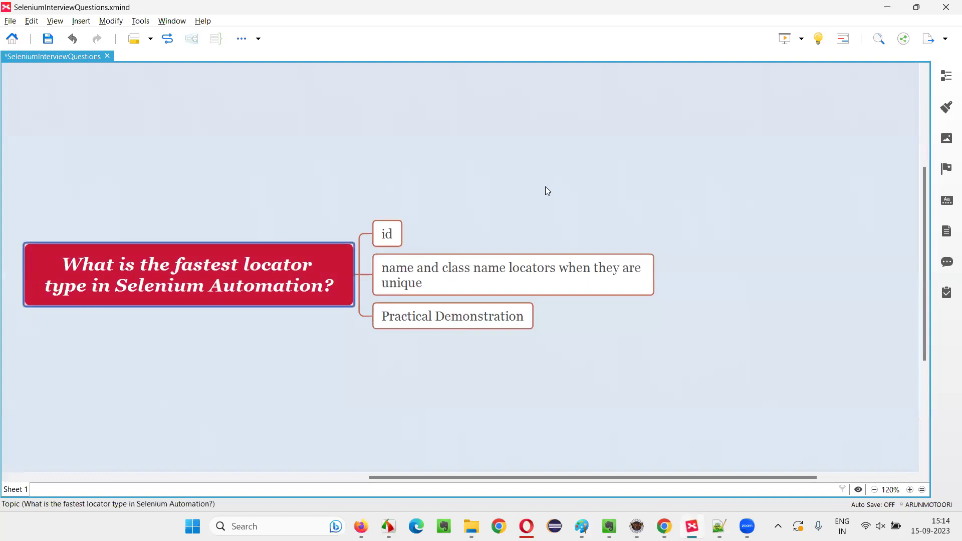